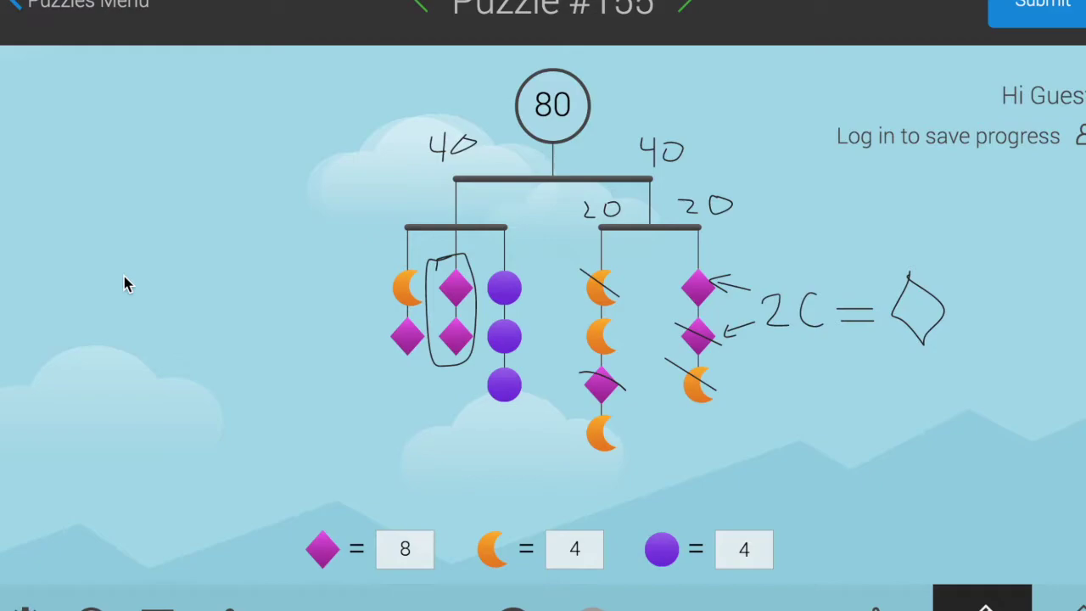
Step: Start a region screen capture of the annotated Puzzle #155 mobile
key("Print")
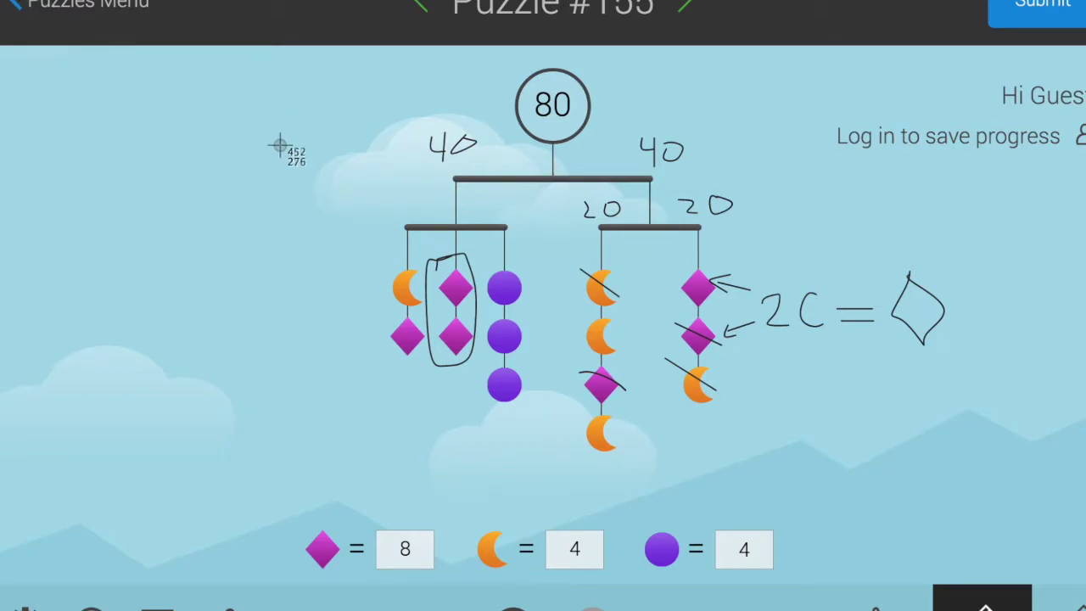
Step: Restart the region capture and select the mobile with its 40s, 20s and 2C equation
key("Escape")
key("shift+super+4")
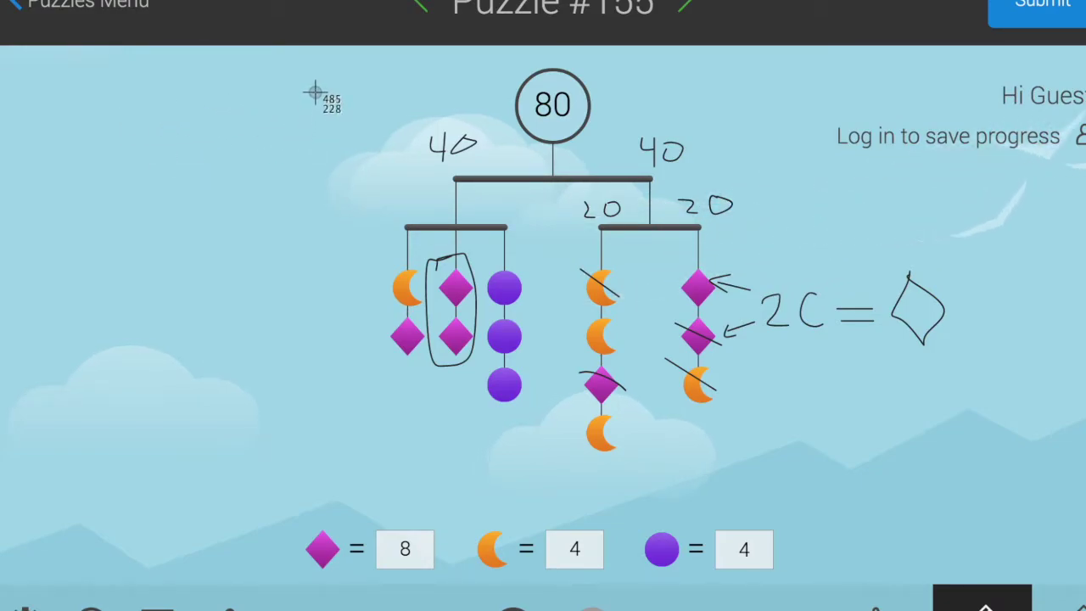
left_click(296, 67)
left_click_drag(296, 67, 972, 466)
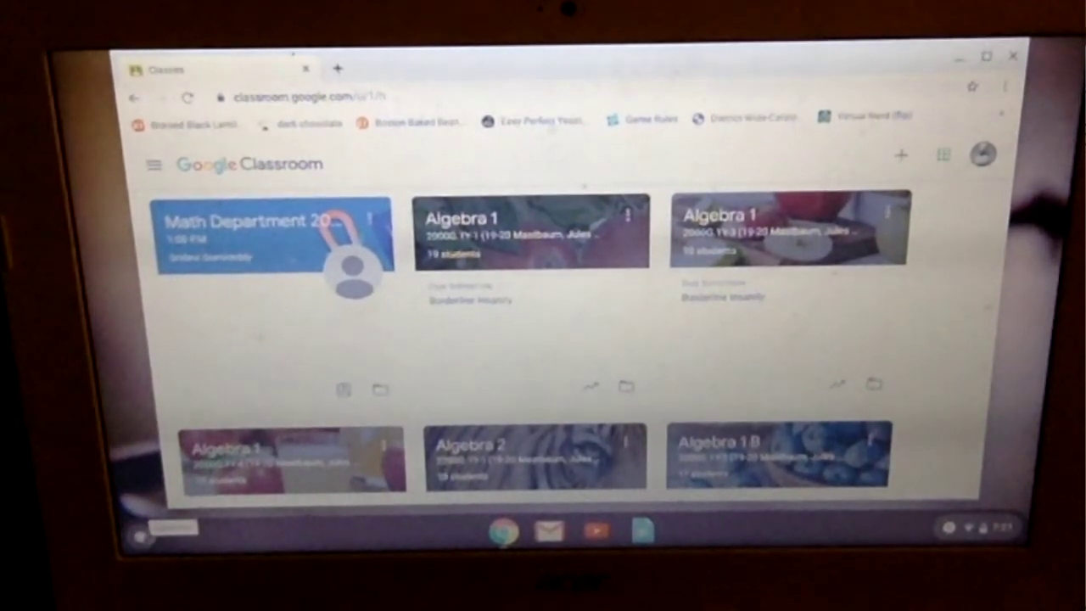
Step: Launch the Files app from the Chrome OS launcher suggestions
left_click(140, 534)
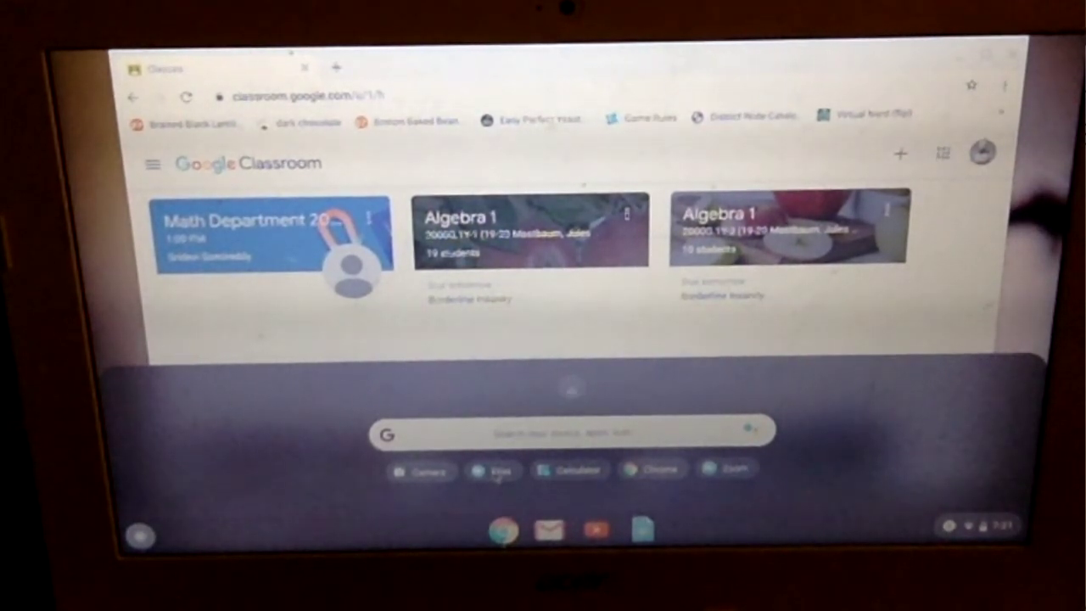
left_click(497, 471)
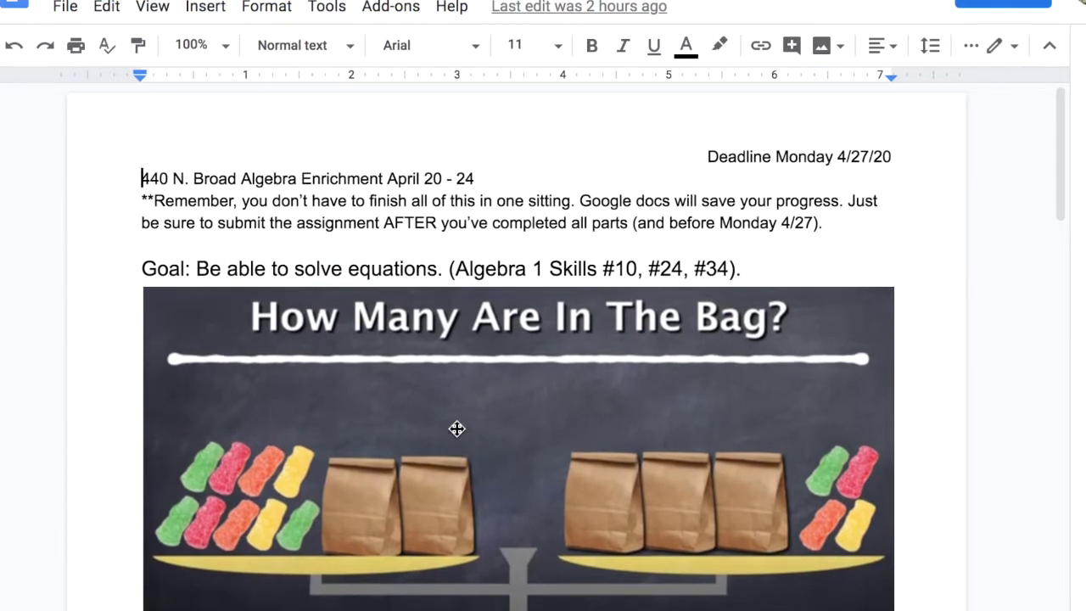
Step: Insert a new blank drawing on the empty line under (a) in section (2)
scroll(456, 428, "down", 10)
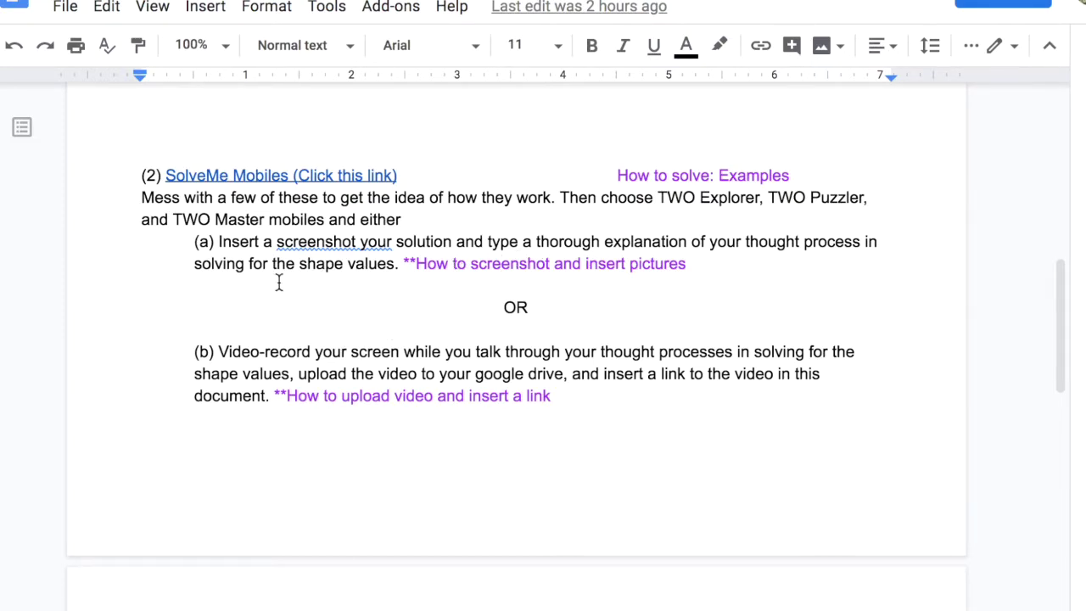
left_click(138, 283)
left_click(204, 6)
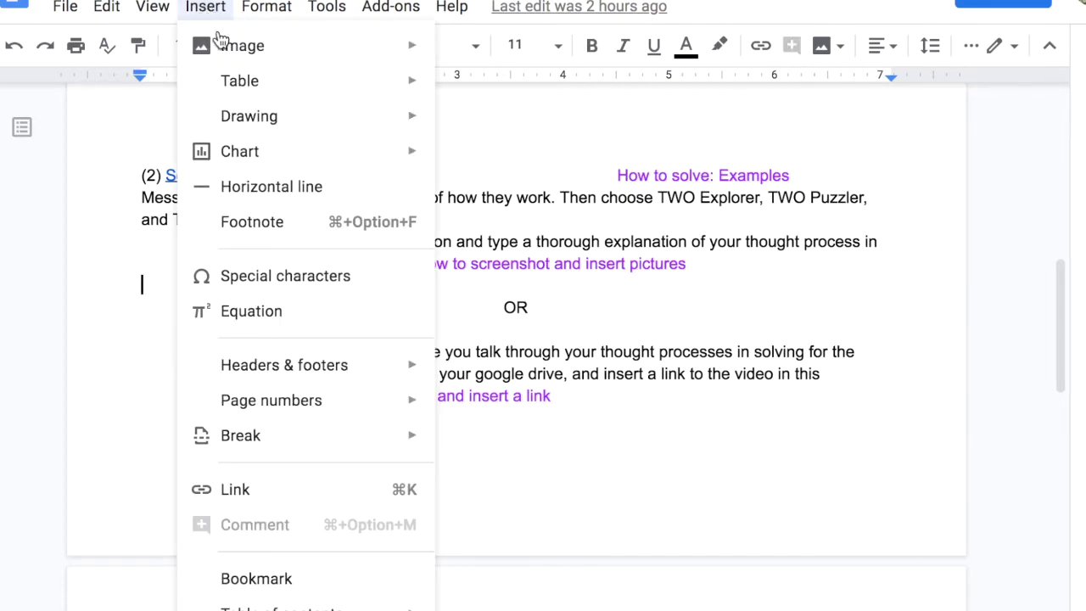
mouse_move(311, 51)
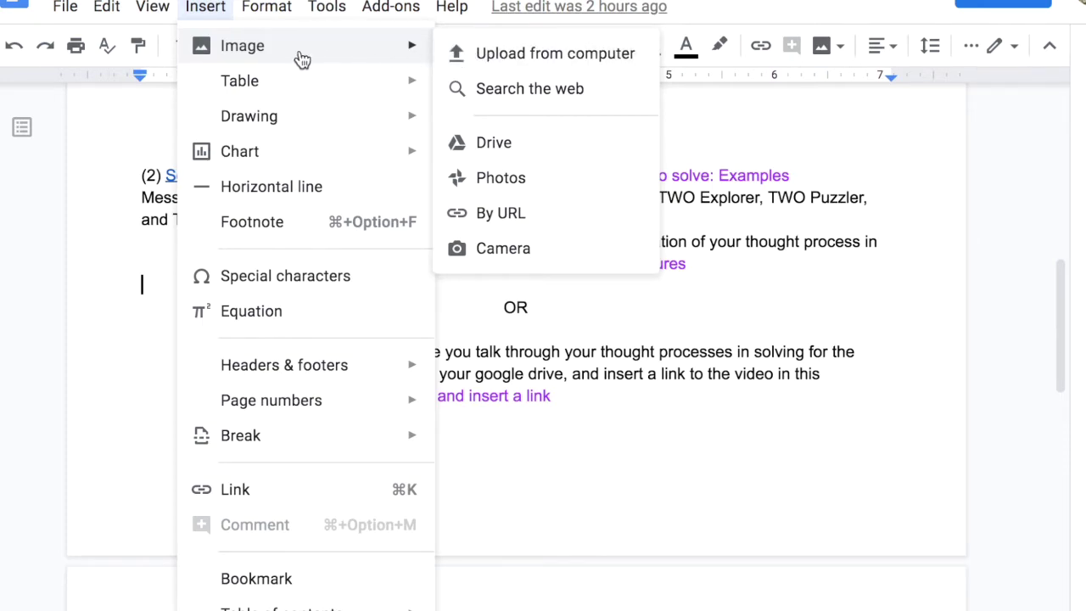
mouse_move(323, 121)
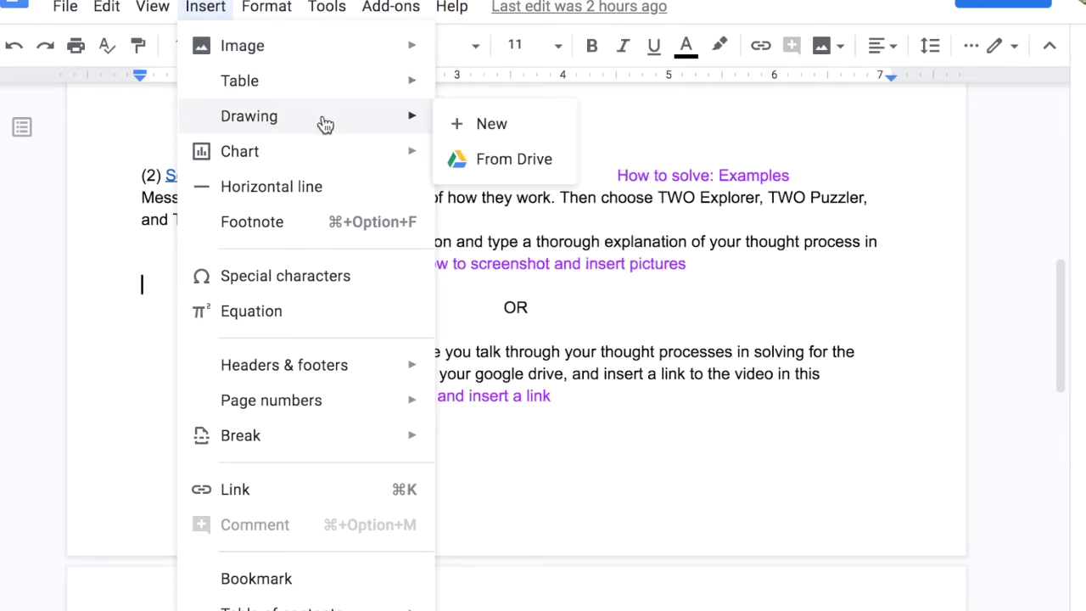
left_click(497, 126)
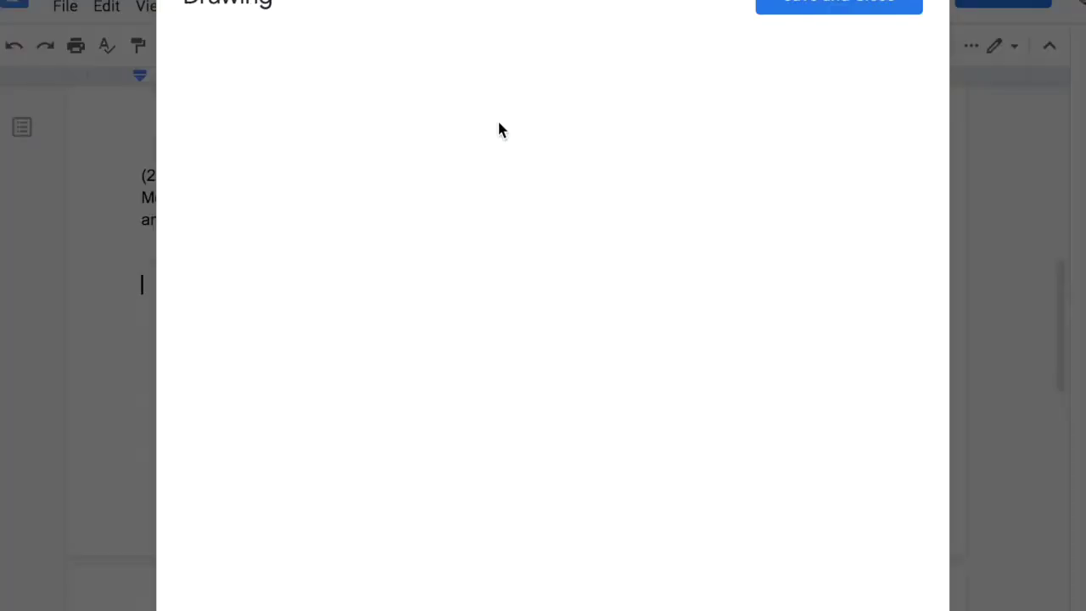
Step: Drag the Screen Shot file from the desktop onto the drawing canvas
key("F11")
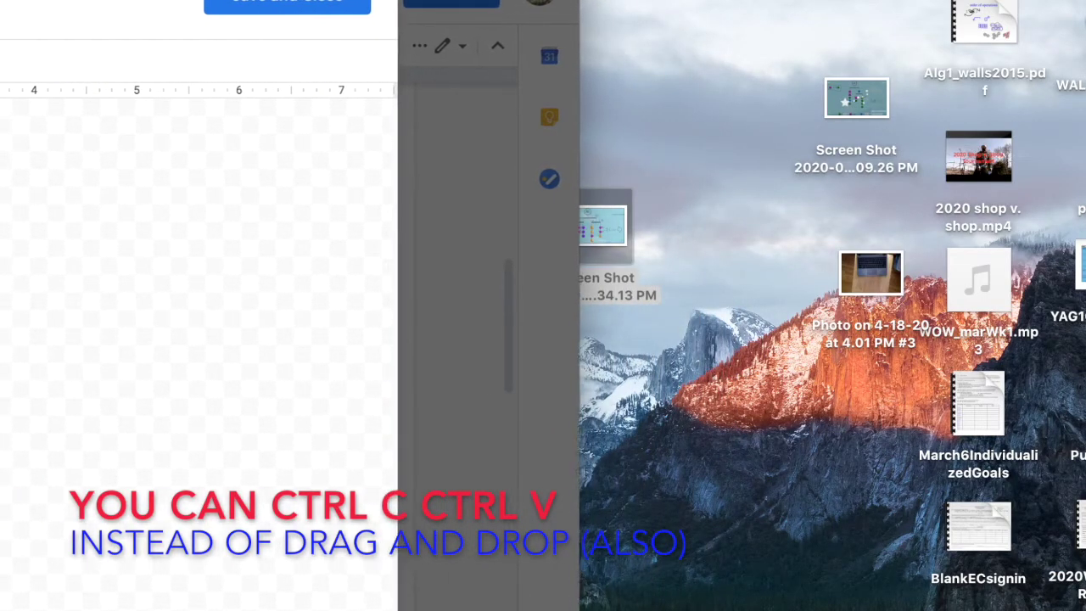
mouse_move(617, 227)
left_mouse_down()
mouse_move(296, 218)
mouse_move(136, 188)
left_mouse_up()
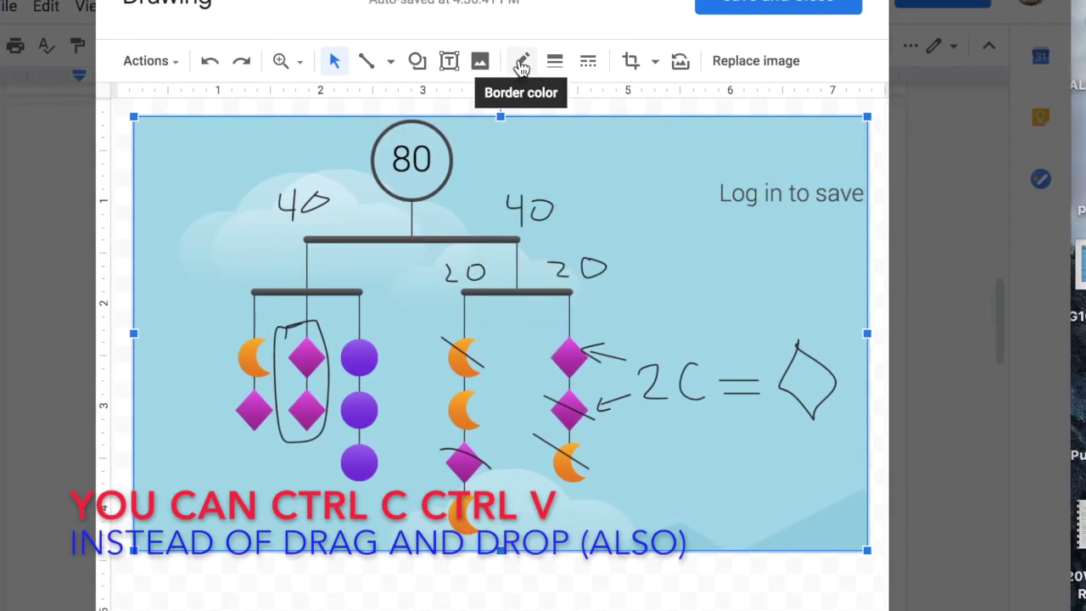
left_click(449, 61)
Step: Caption the screenshot 'My advanced reasoning.' at top right, then save and close the drawing
left_click_drag(526, 128, 799, 173)
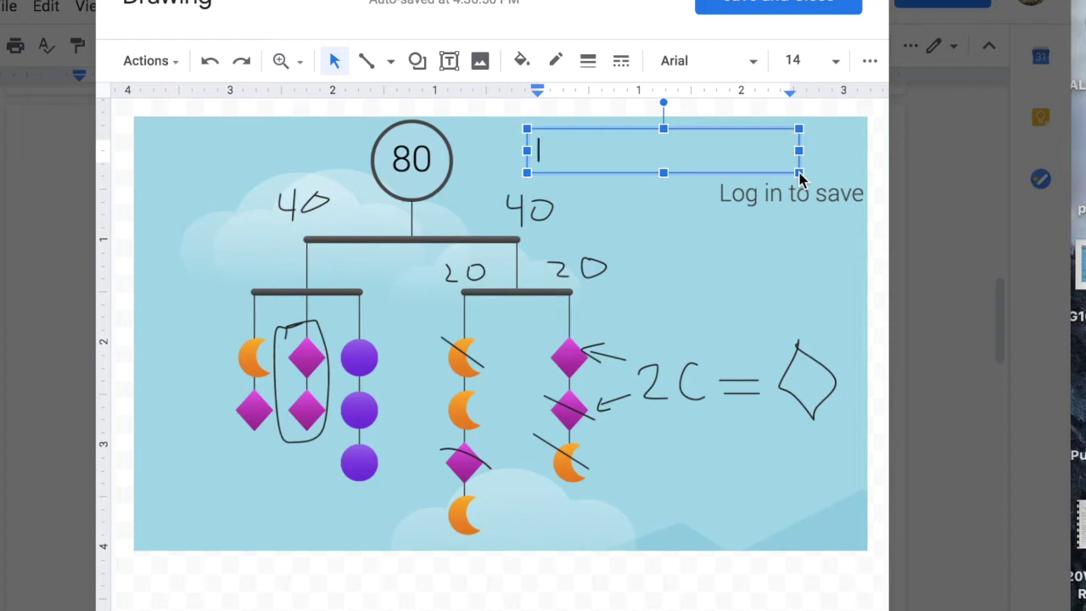
type("My")
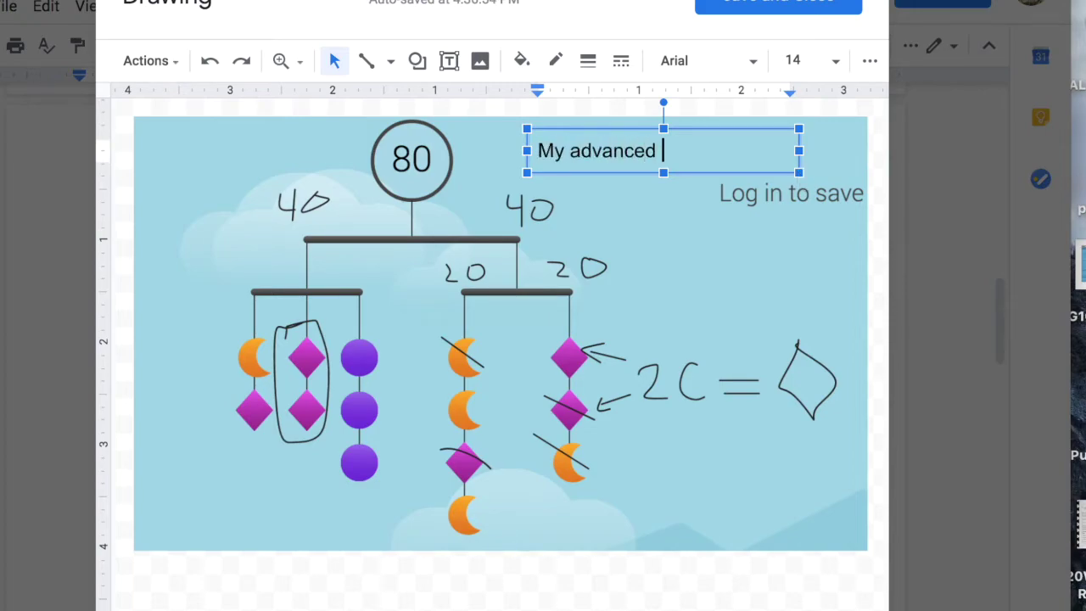
type("advanced reasoning.")
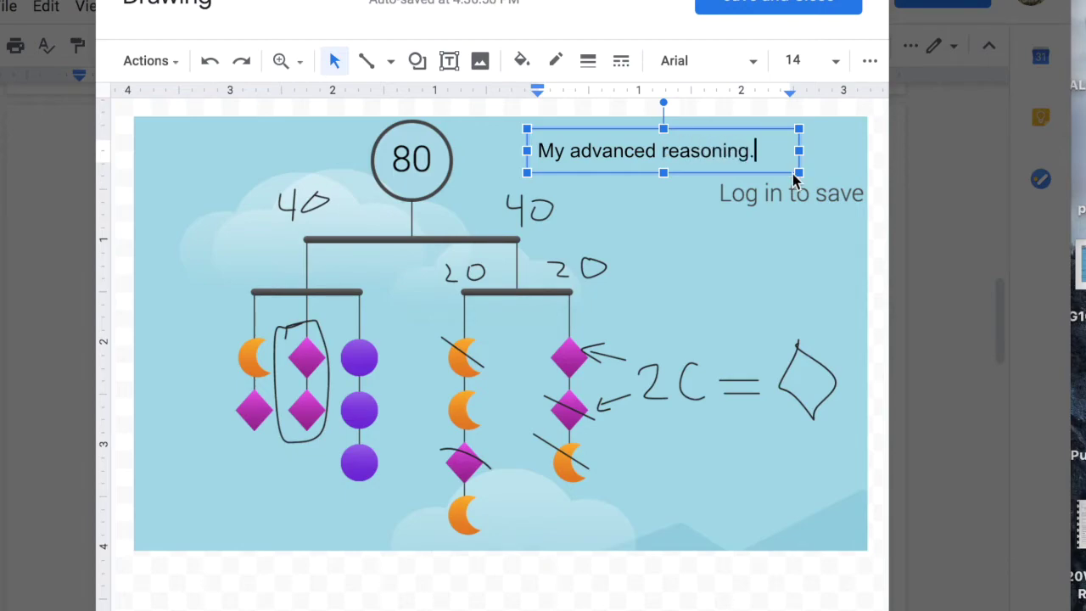
left_click(675, 170)
left_click_drag(675, 169, 720, 164)
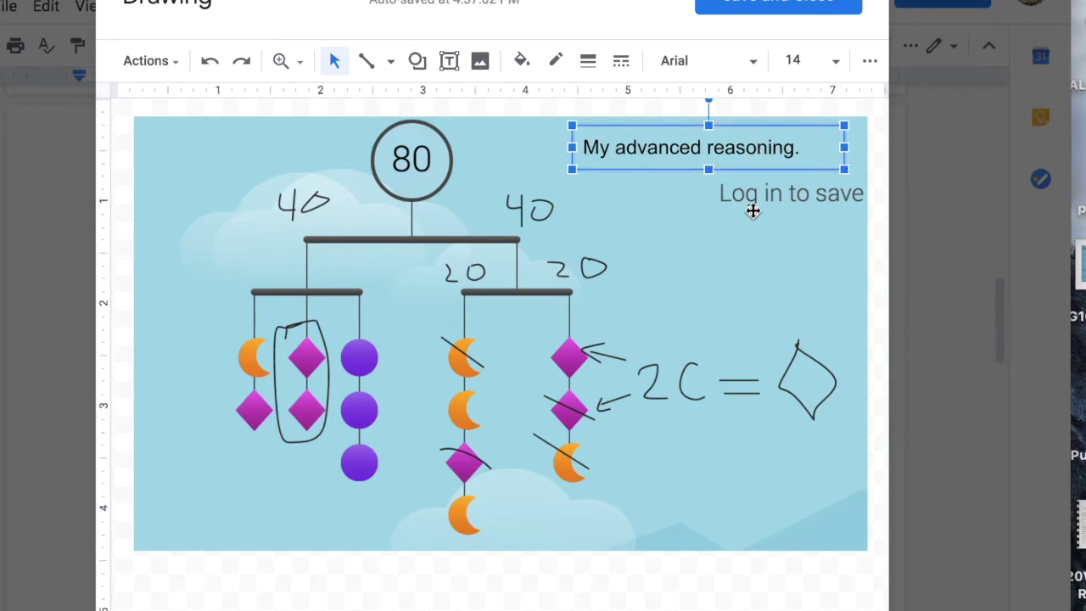
left_click(773, 5)
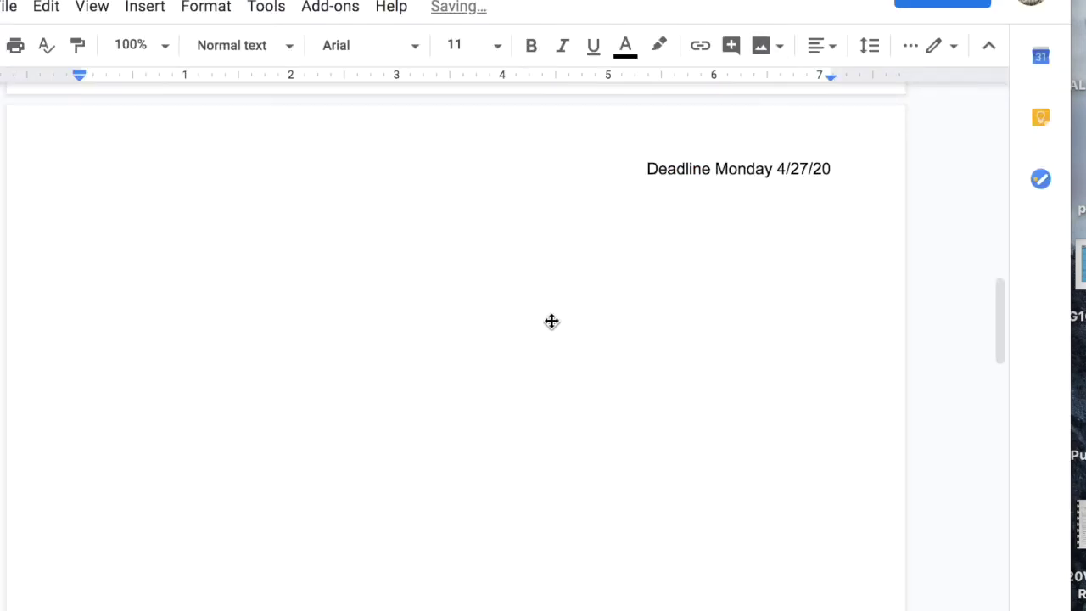
Step: On a new line below the drawing, type 'First I split 80 into equal pieces - each half weighs 40, then I ...'
scroll(693, 456, "down", 3)
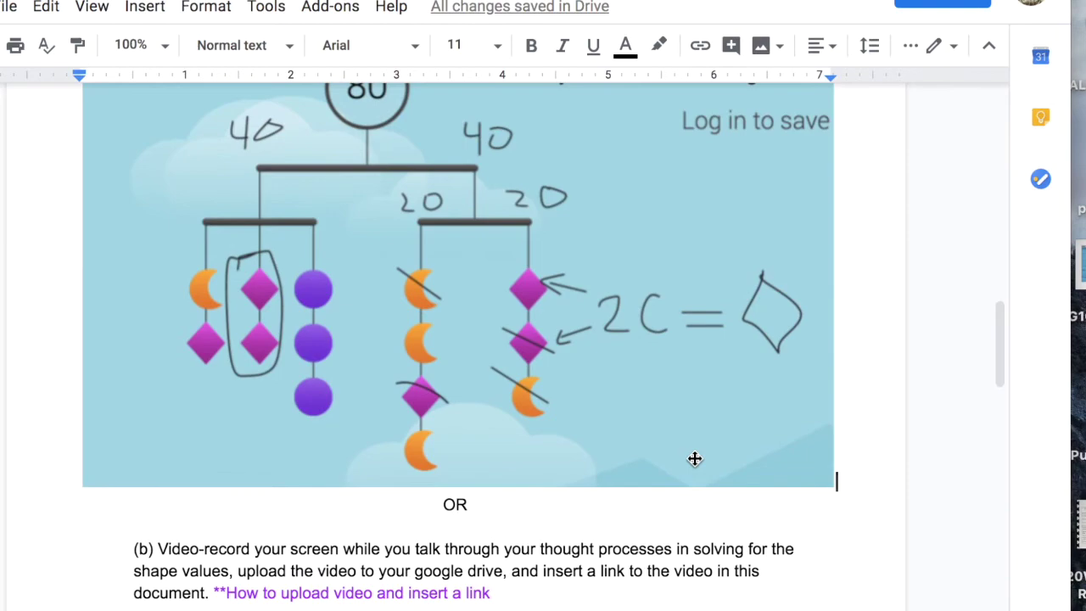
left_click(843, 491)
key("Return")
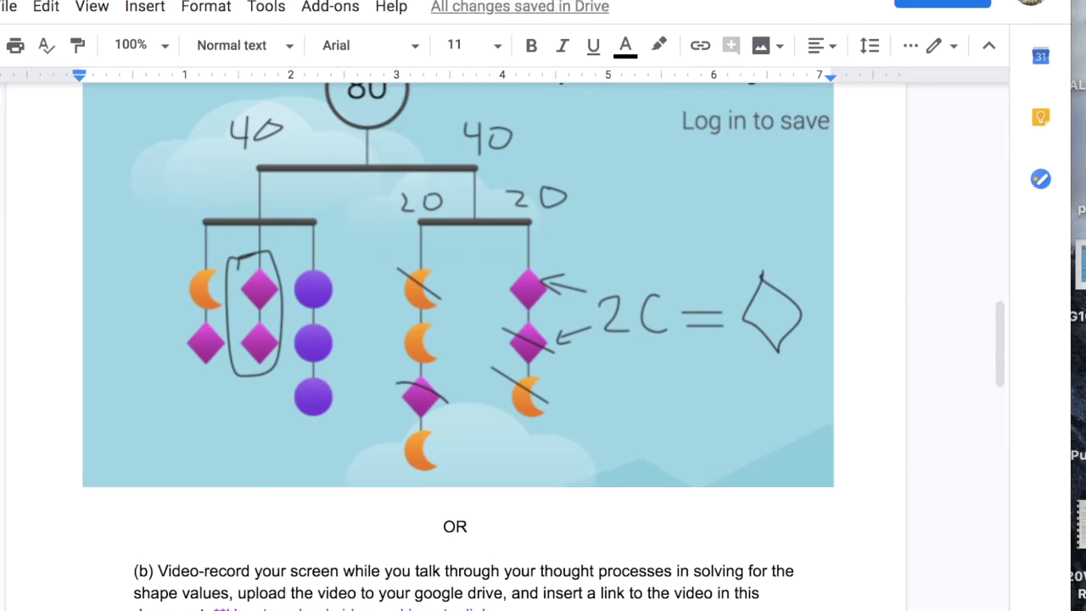
type("First I")
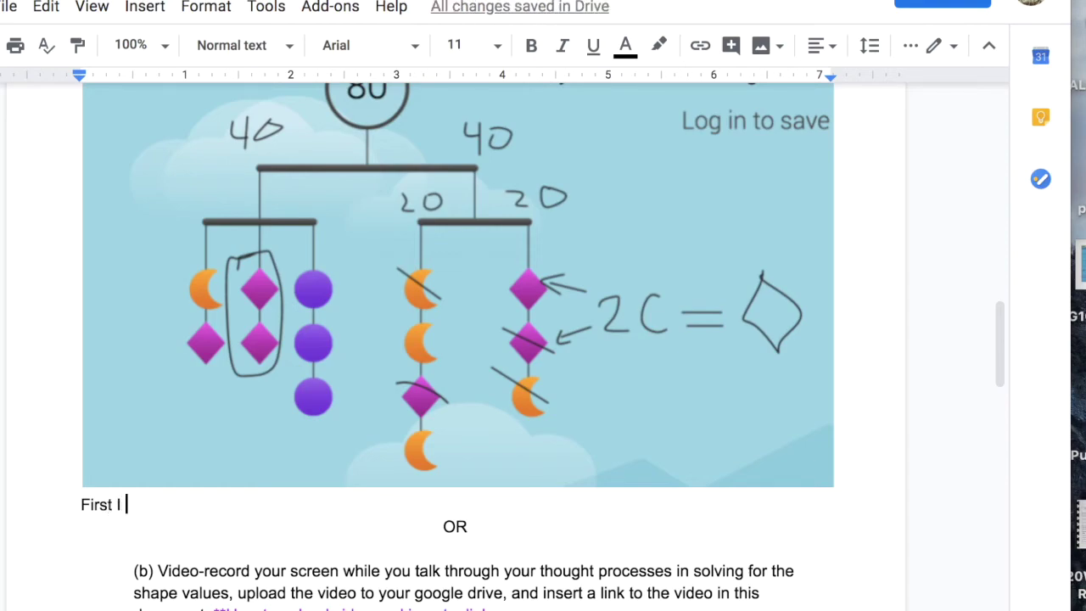
type(" split 80 in")
type("to eqaul")
key("BackSpace")
key("BackSpace")
key("BackSpace")
type("ual b")
key("BackSpace")
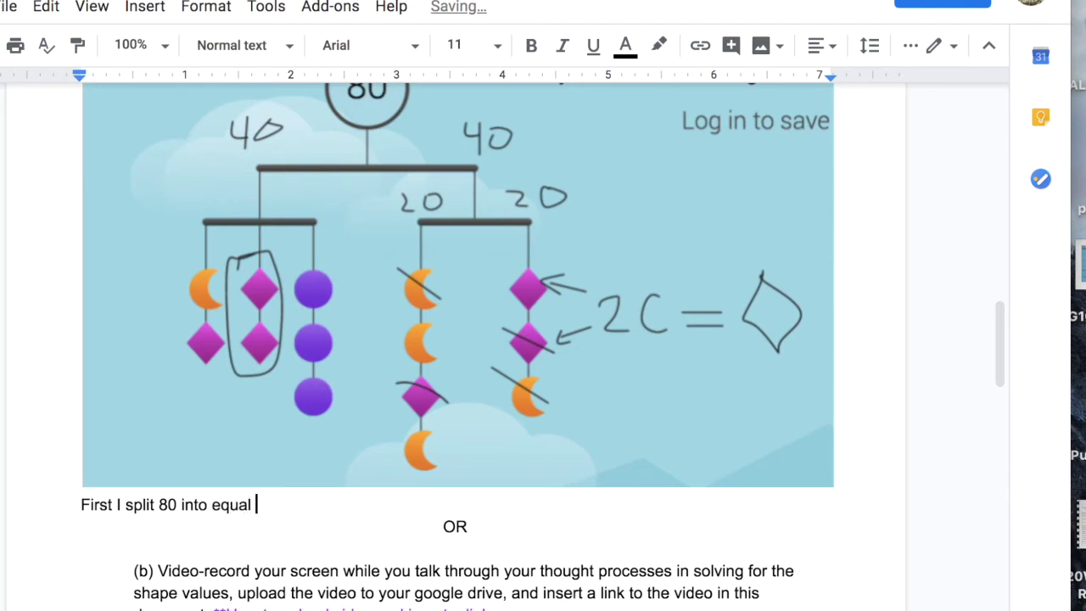
type("pieces - each half ")
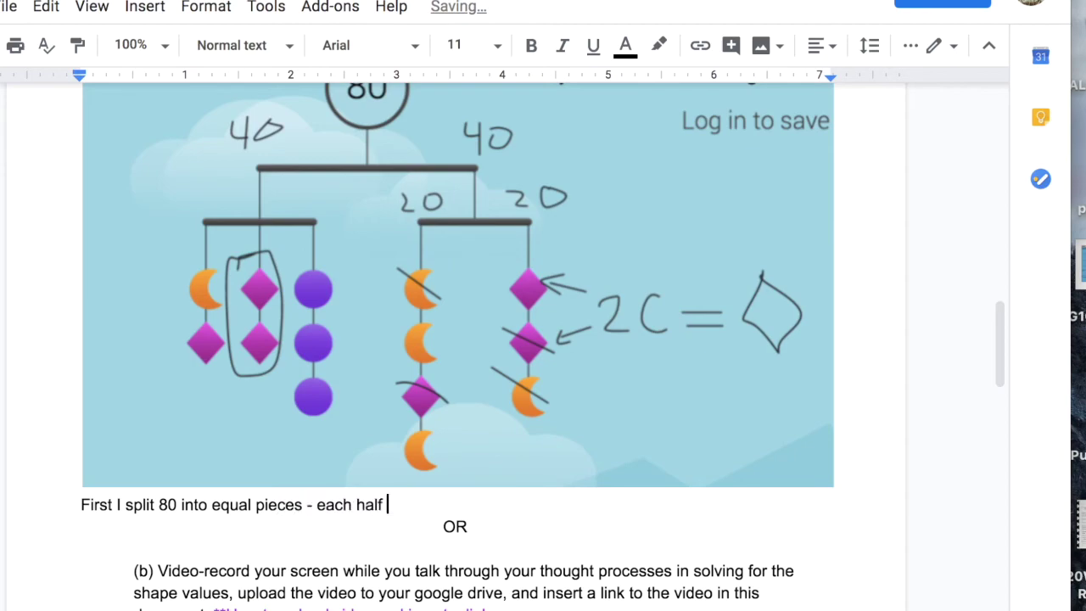
type("weight")
key("BackSpace")
key("BackSpace")
key("BackSpace")
type("hs 40, then I ...")
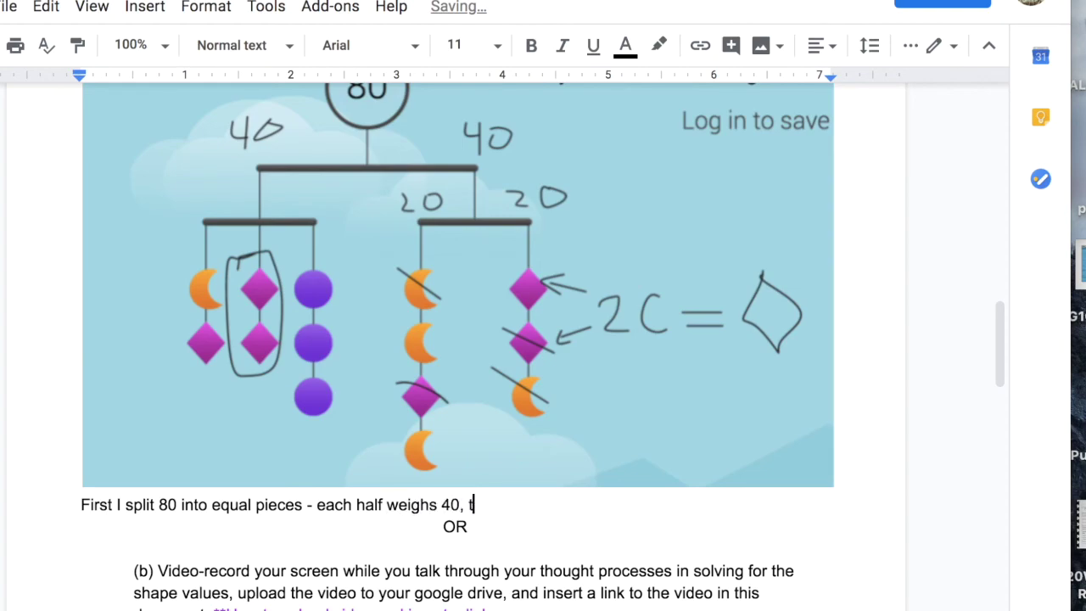